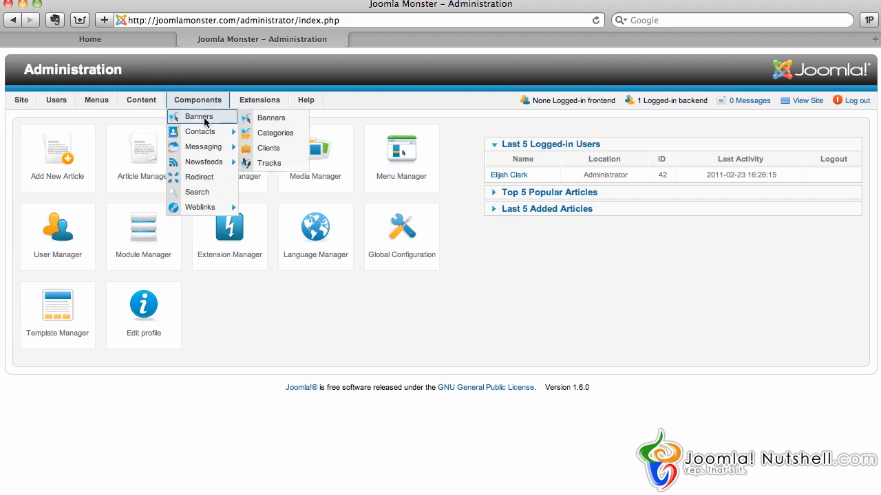
# Step: Reveal the Contacts and Categories submenu under Components in the top menu
pyautogui.moveTo(203, 134)
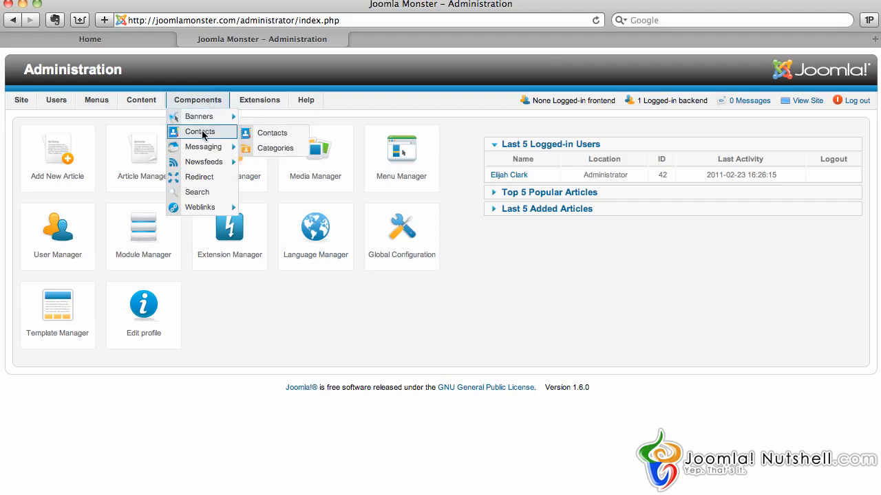
pyautogui.moveTo(217, 98)
# Step: Open the Contact Manager and switch to its empty Categories list
pyautogui.click(212, 135)
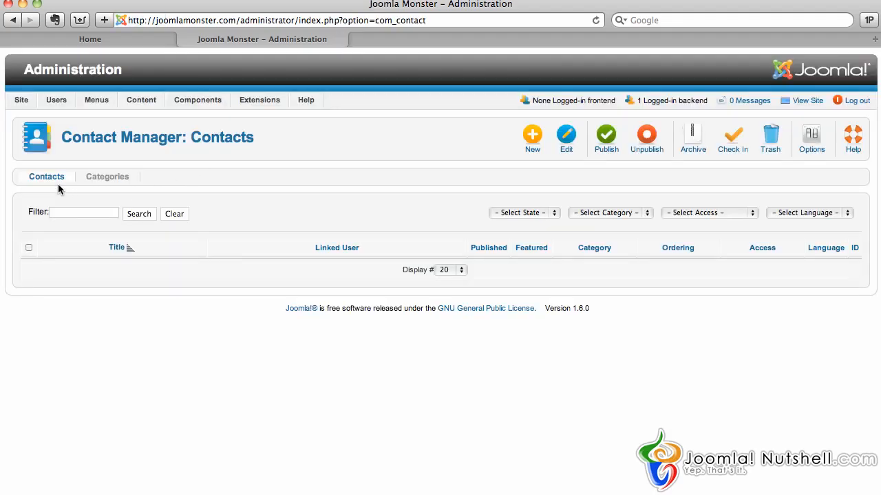
pyautogui.click(103, 180)
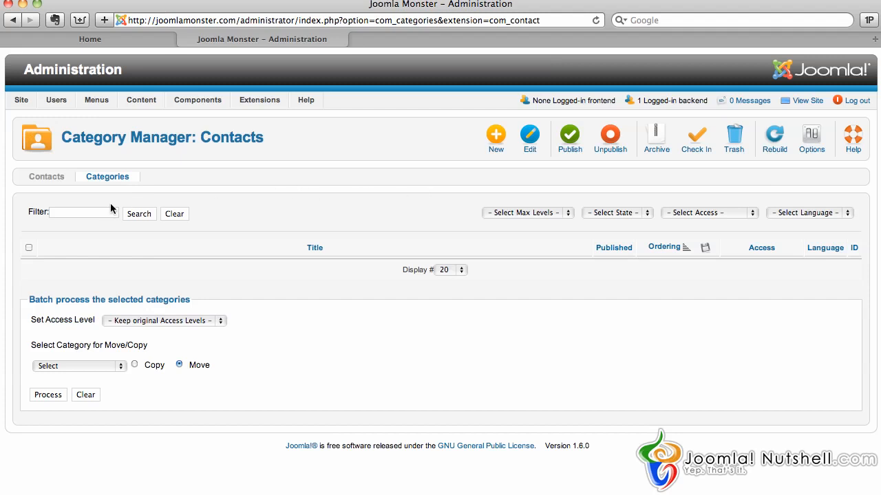
# Step: Create a 'Designers' contact category with Special access and save it
pyautogui.click(492, 143)
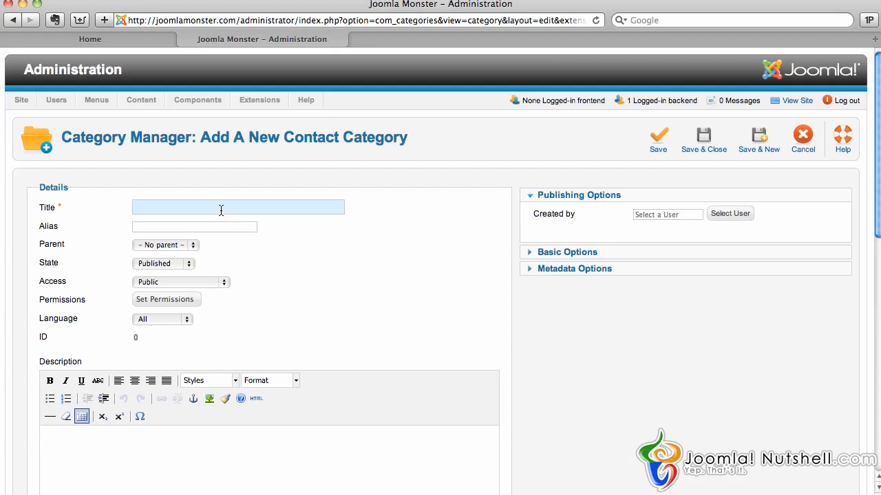
pyautogui.write('Designers')
pyautogui.click(201, 282)
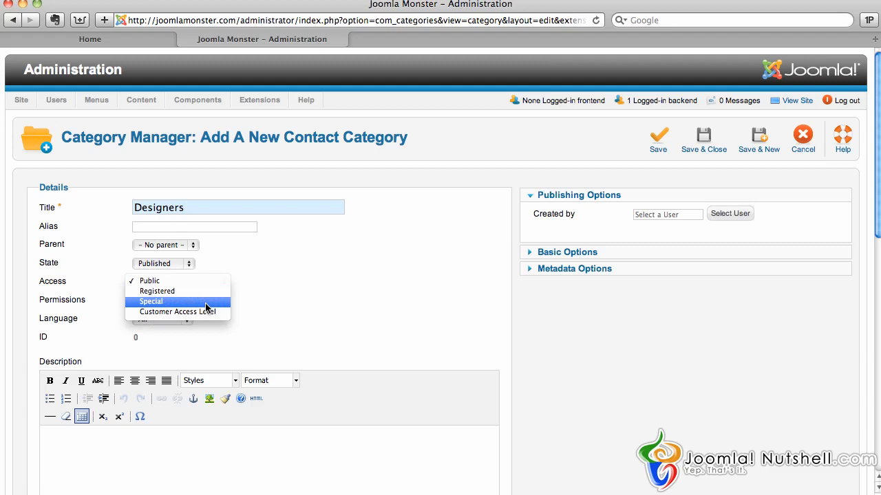
pyautogui.click(206, 307)
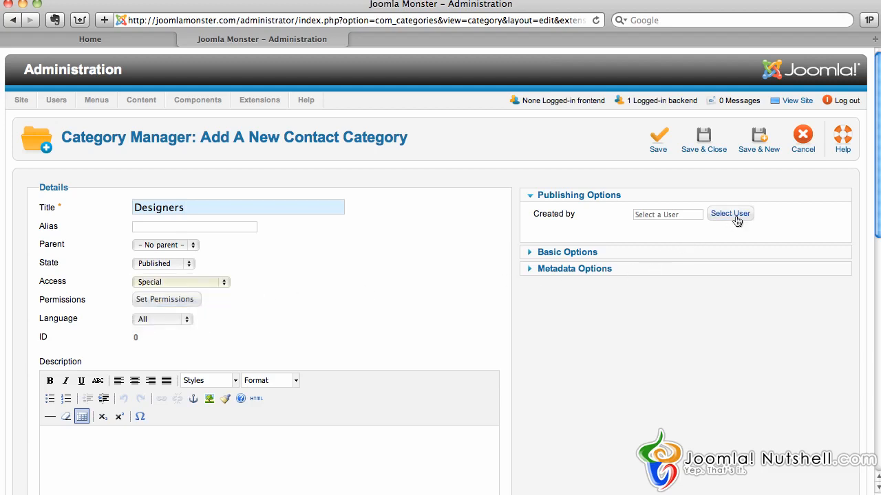
pyautogui.click(705, 144)
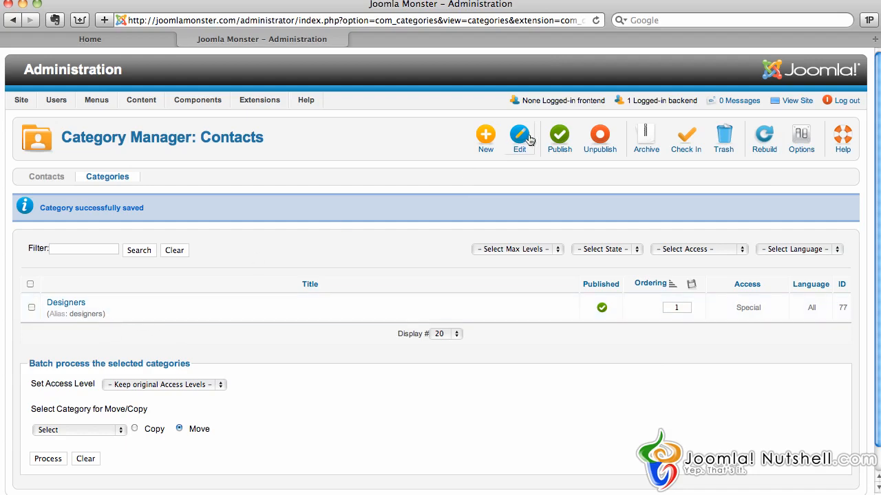
# Step: Add a 'Graphic Designers' category with parent Designers, save it, and return to Contacts
pyautogui.click(484, 142)
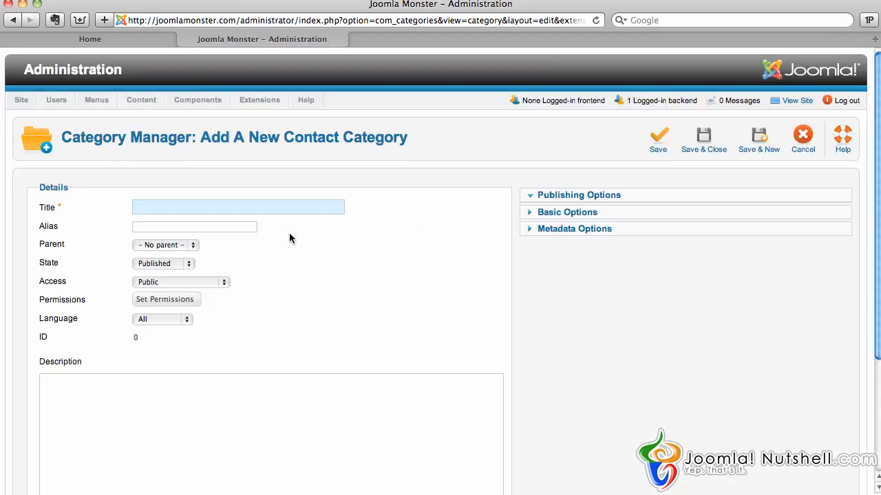
pyautogui.write('Gr')
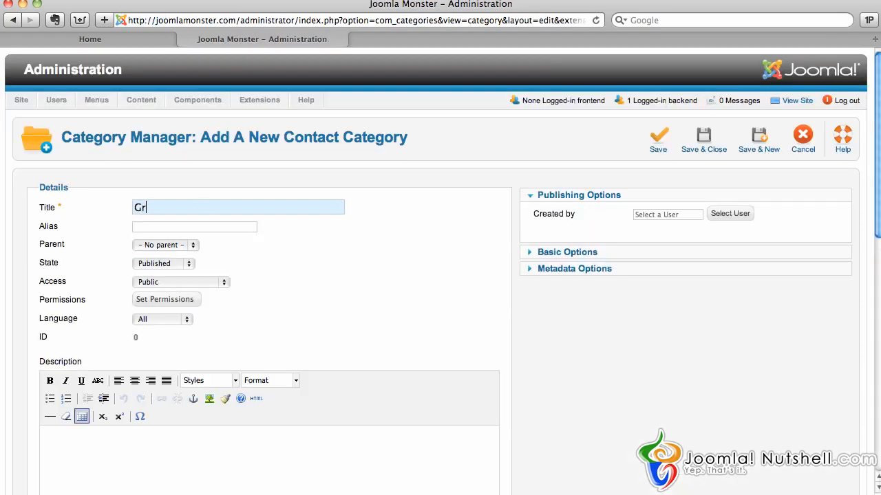
pyautogui.write('aphic Designer')
pyautogui.press('BackSpace')
pyautogui.write('ers')
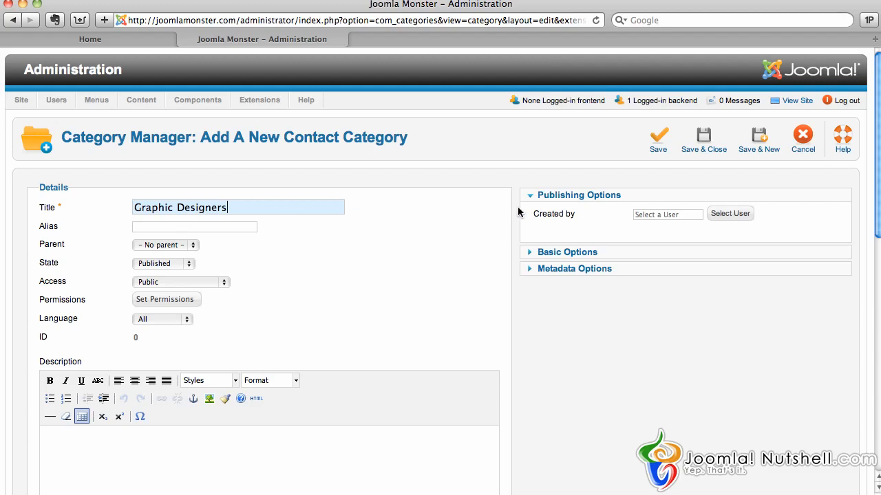
pyautogui.click(179, 246)
pyautogui.click(173, 255)
pyautogui.click(696, 138)
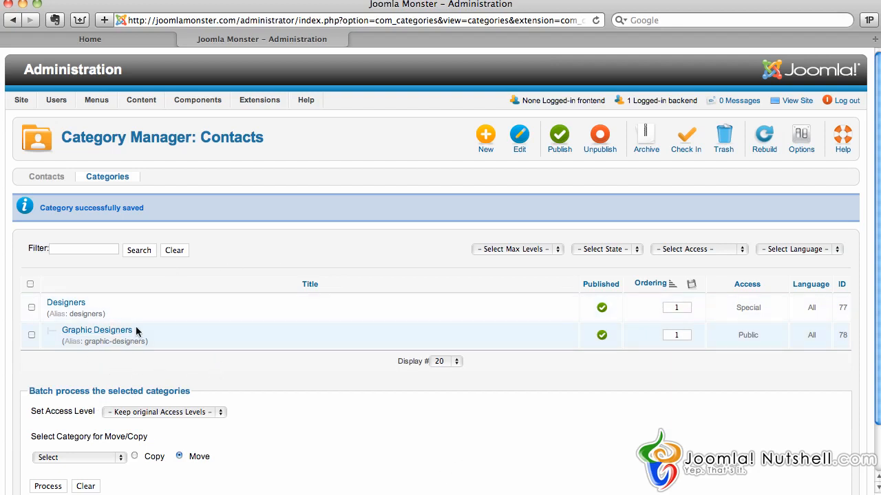
pyautogui.click(51, 178)
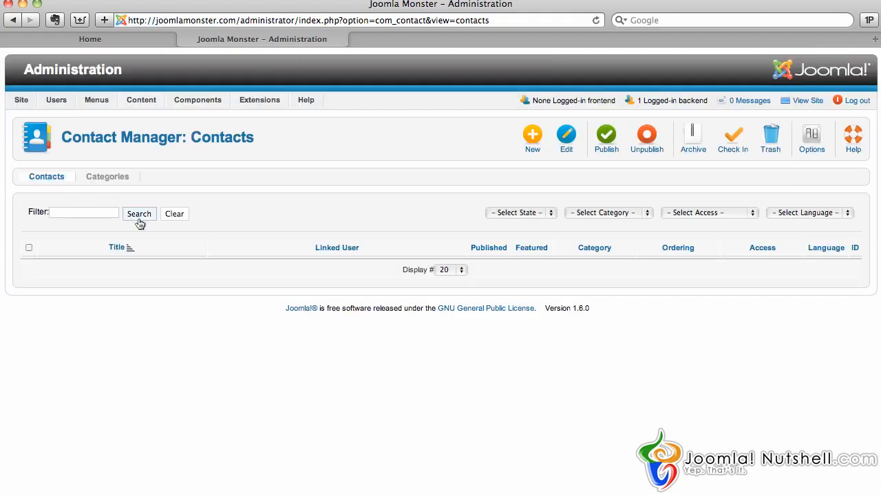
# Step: Start a new contact with the contact's name, setting the admin user as creator and linked user
pyautogui.click(530, 141)
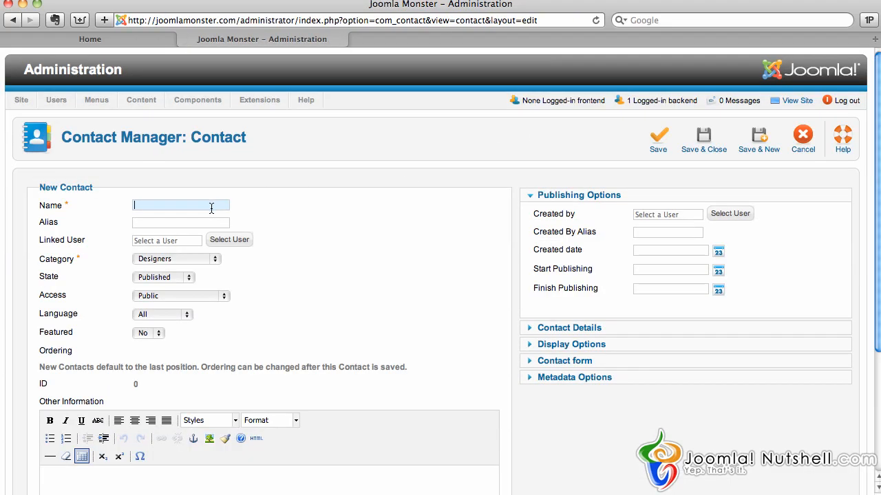
pyautogui.write('Elijah')
pyautogui.click(731, 217)
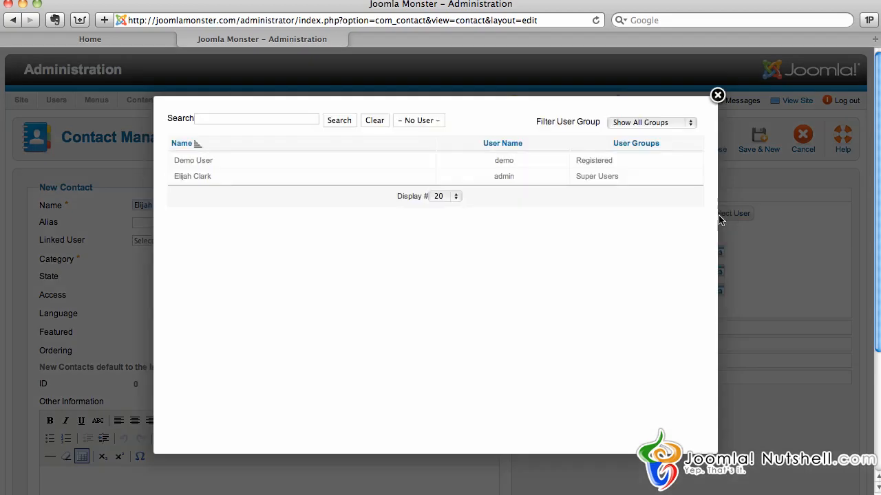
pyautogui.click(192, 176)
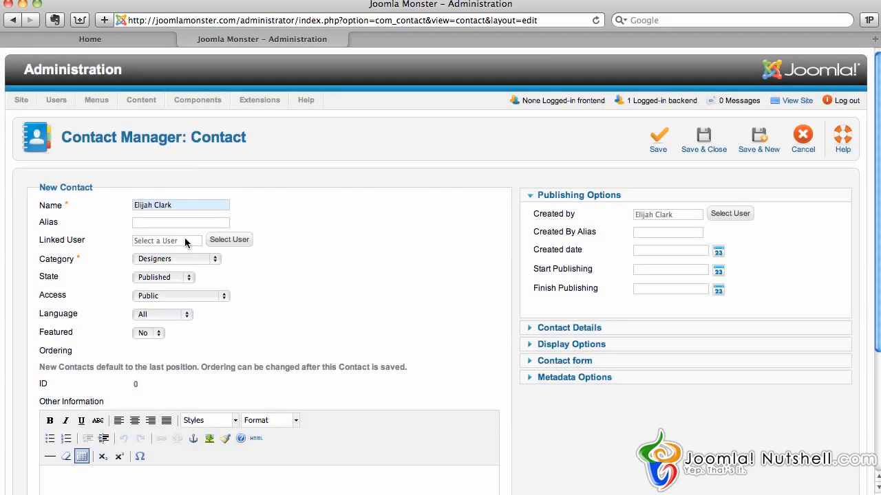
pyautogui.click(215, 242)
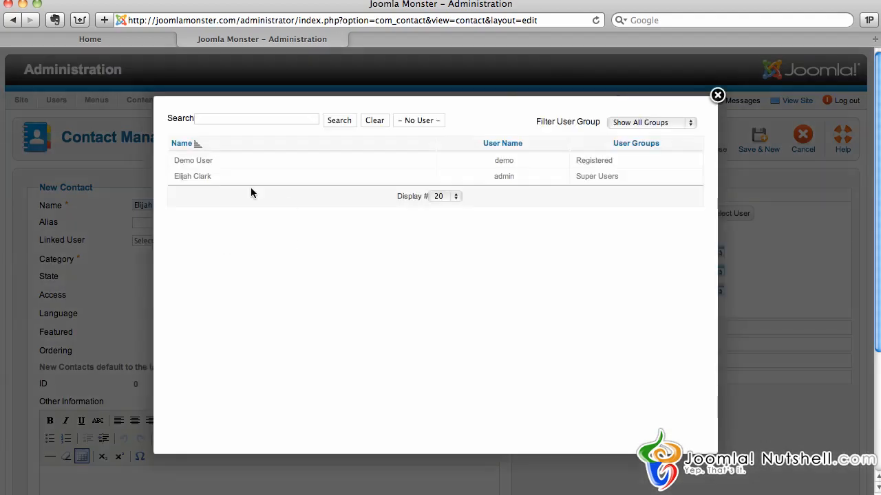
pyautogui.click(196, 177)
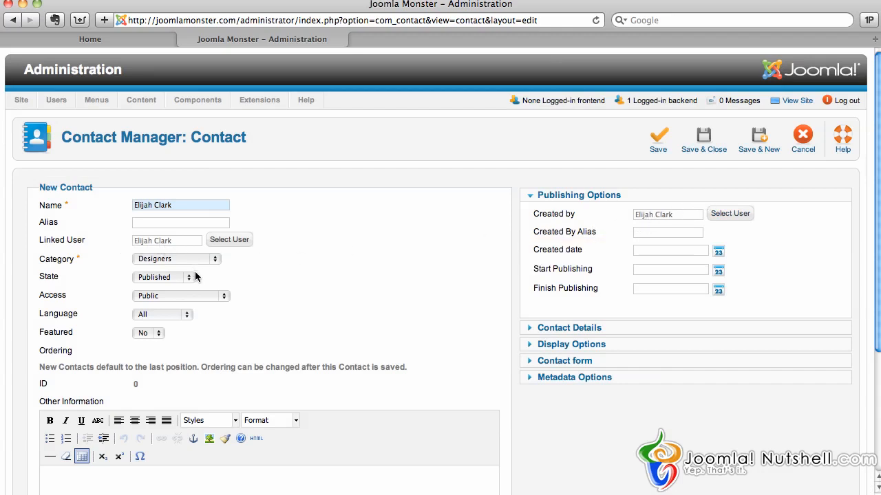
# Step: Expand the contact details, Display Options, Contact form and Metadata Options panels to review them
pyautogui.click(590, 331)
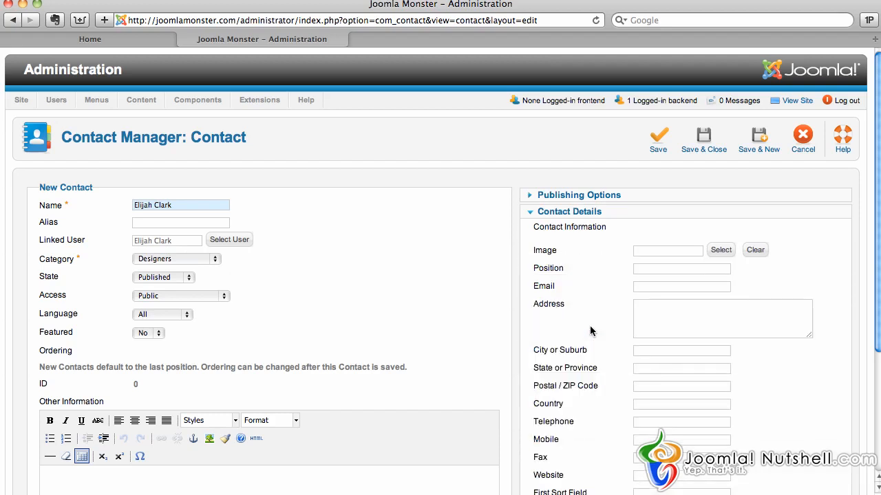
pyautogui.scroll(-3, 596, 279)
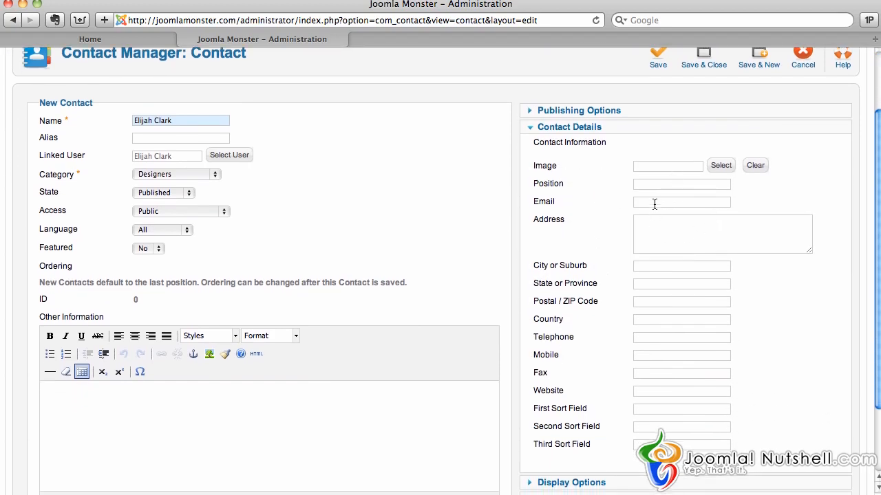
pyautogui.scroll(-3, 640, 306)
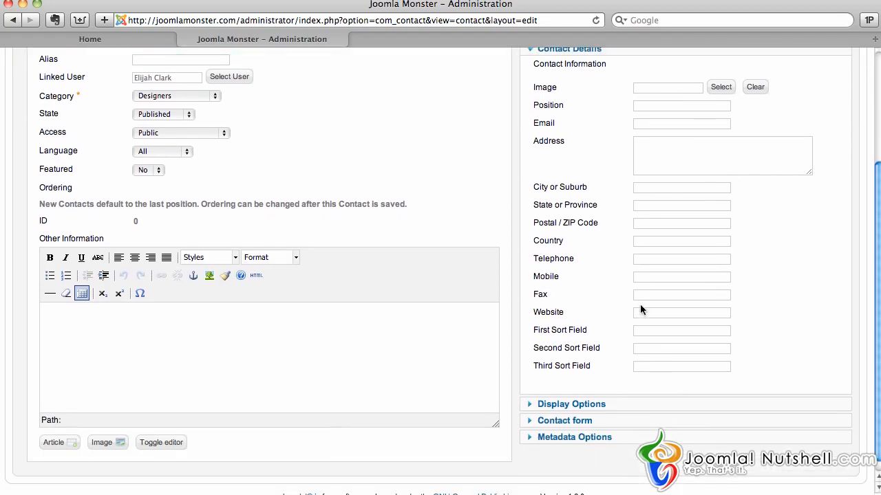
pyautogui.click(560, 406)
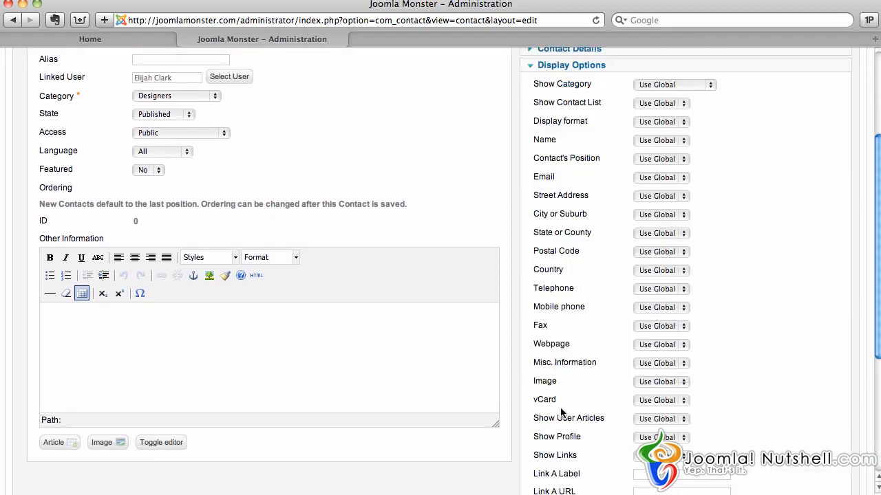
pyautogui.scroll(2, 605, 243)
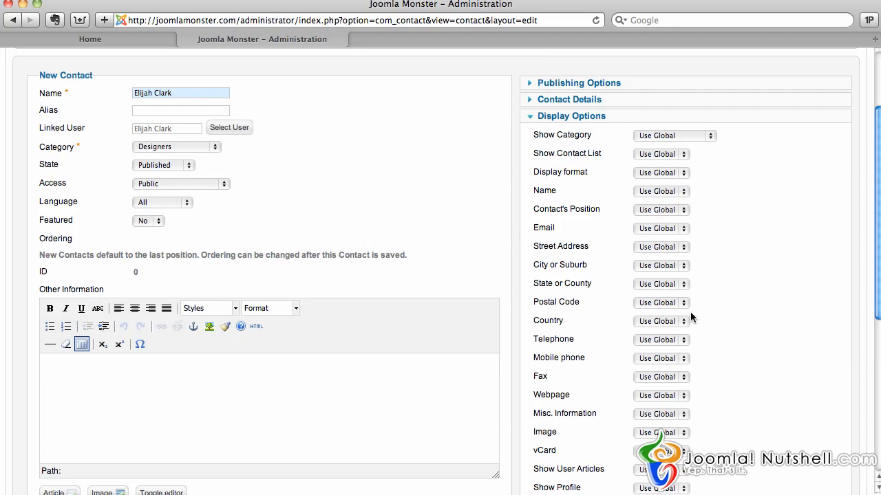
pyautogui.scroll(-5, 689, 315)
pyautogui.scroll(-3, 690, 315)
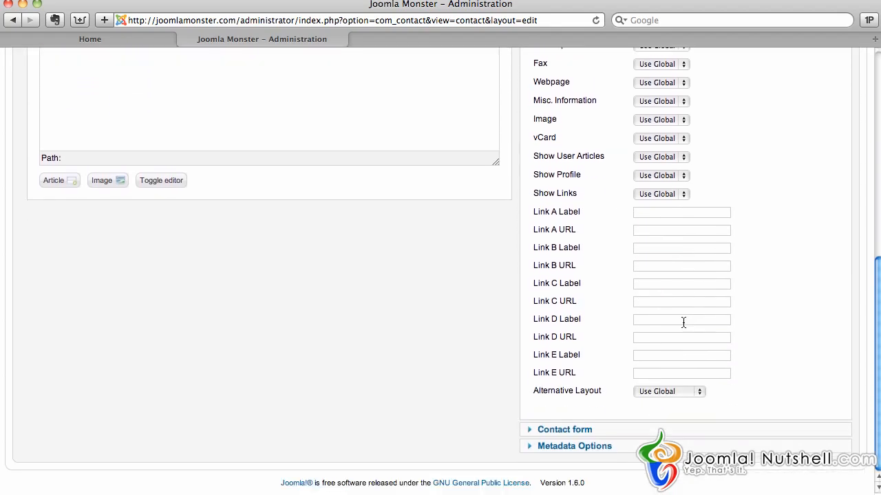
pyautogui.click(564, 430)
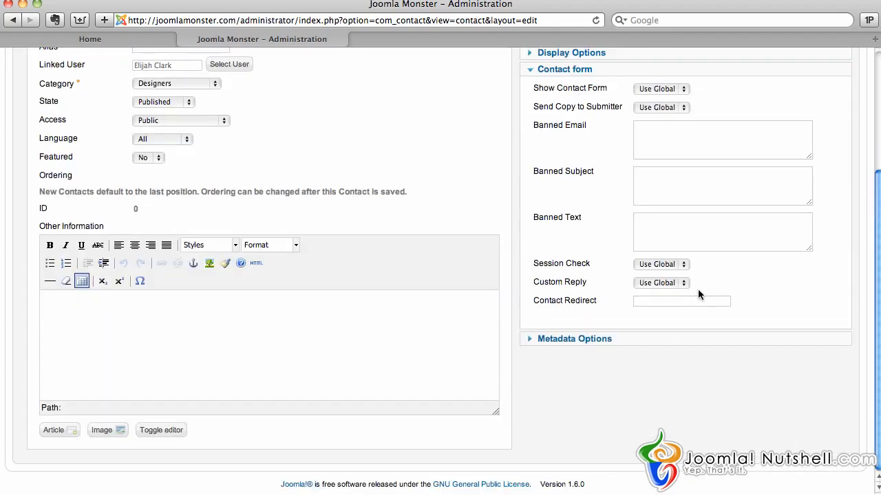
pyautogui.scroll(1, 698, 289)
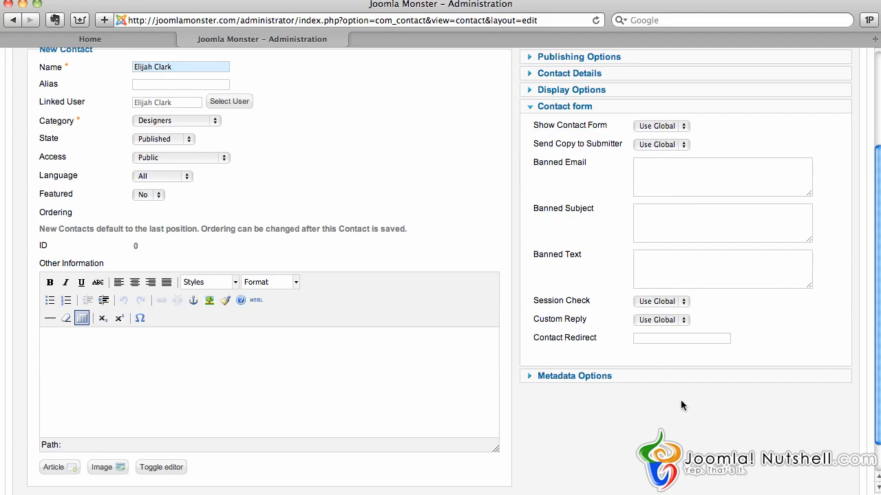
pyautogui.click(598, 377)
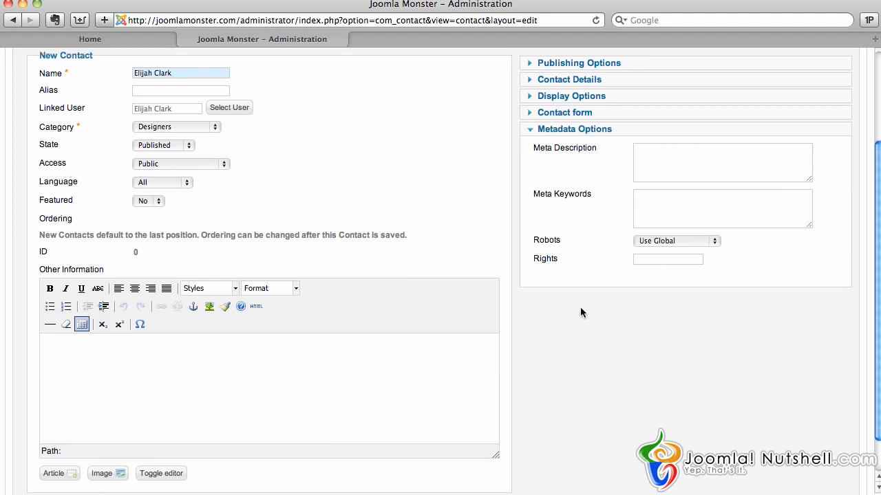
pyautogui.scroll(3, 579, 307)
pyautogui.scroll(2, 580, 311)
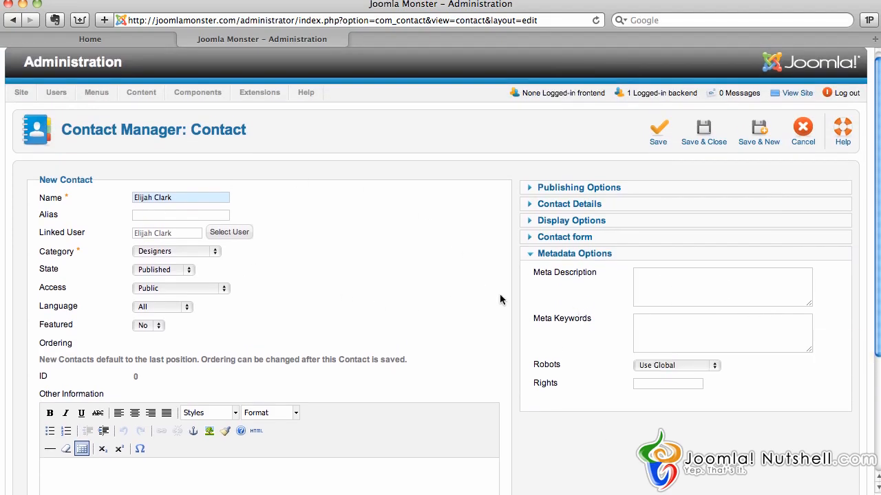
# Step: Enter Position 'CEO' and the contact's e-mail address in Contact Details
pyautogui.click(564, 205)
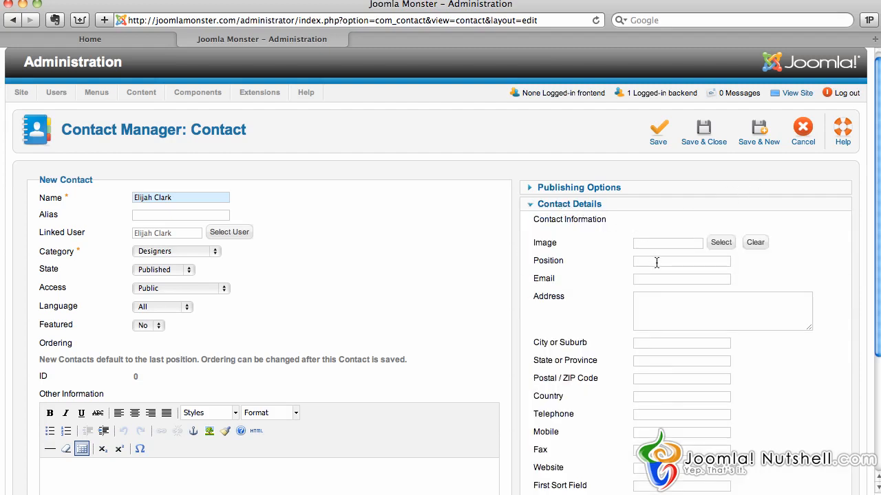
pyautogui.write('C')
pyautogui.scroll(-5, 613, 310)
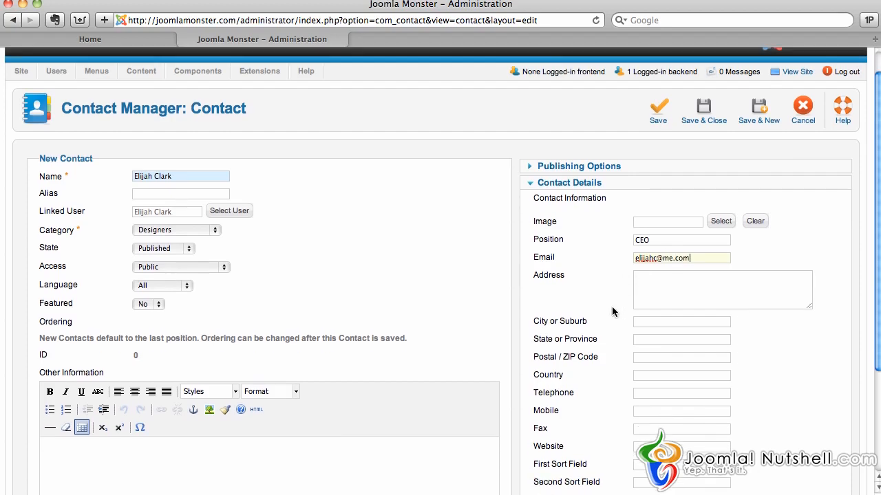
pyautogui.click(598, 428)
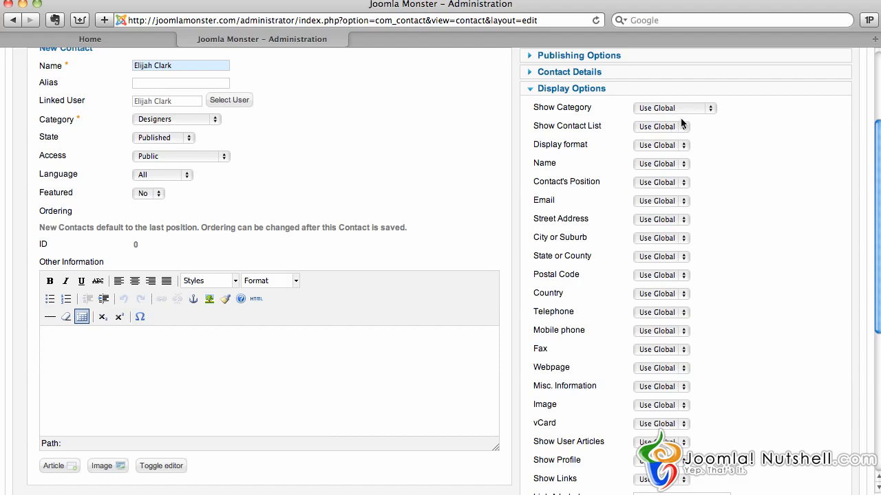
# Step: Set the Name, Email and Contact's Position display options to Show
pyautogui.click(672, 164)
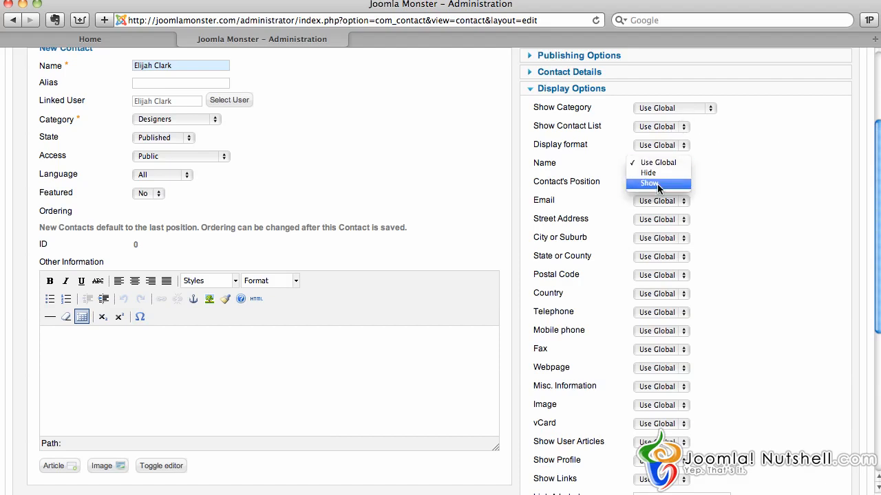
pyautogui.click(657, 183)
pyautogui.scroll(2, 715, 154)
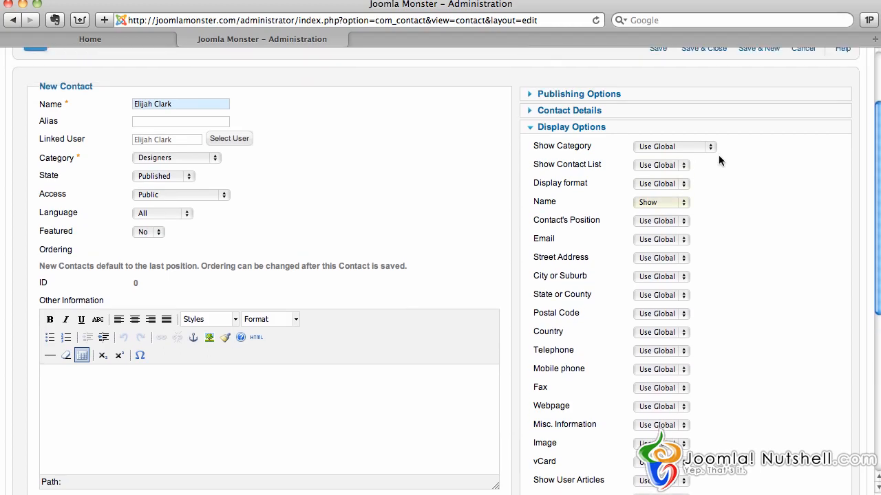
pyautogui.click(683, 241)
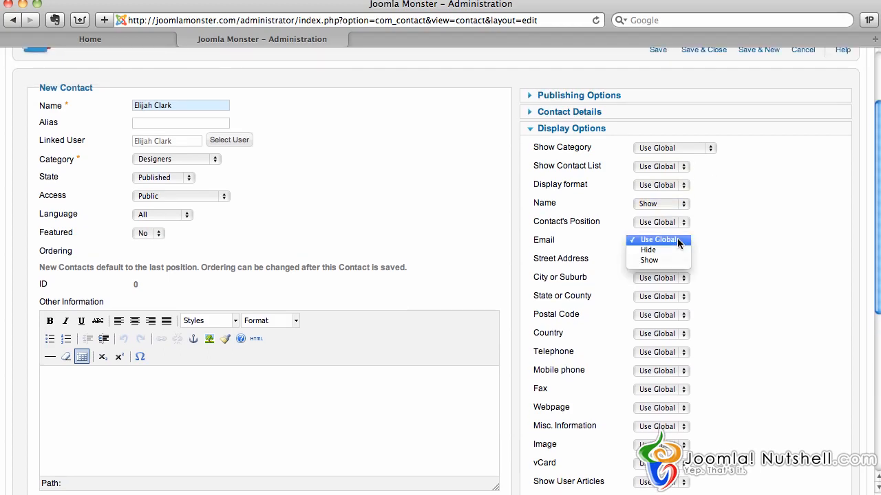
pyautogui.click(658, 260)
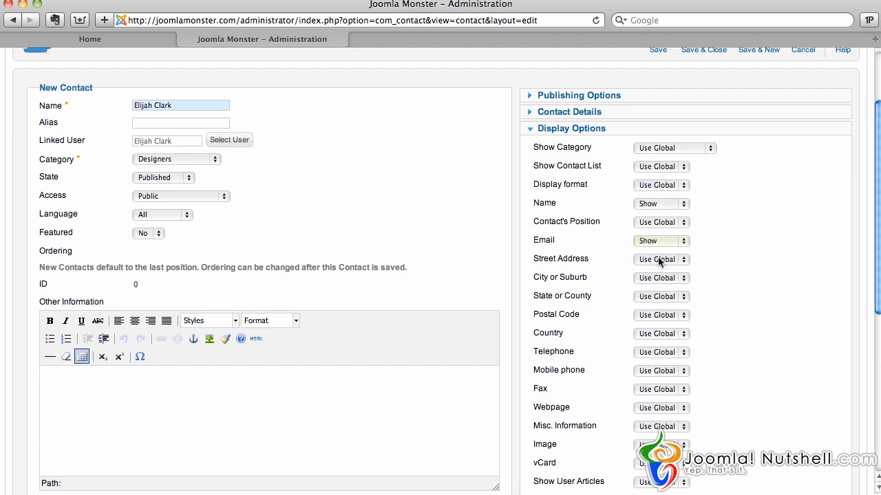
pyautogui.click(680, 222)
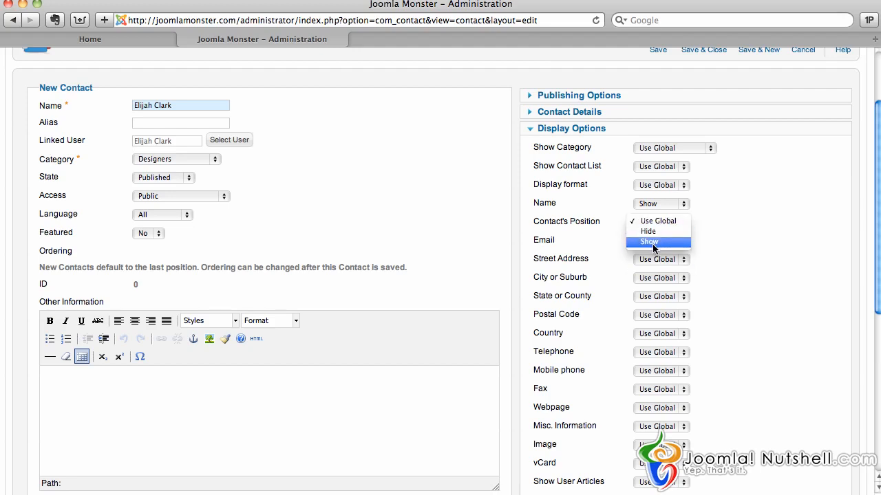
pyautogui.click(654, 241)
pyautogui.scroll(-10, 765, 239)
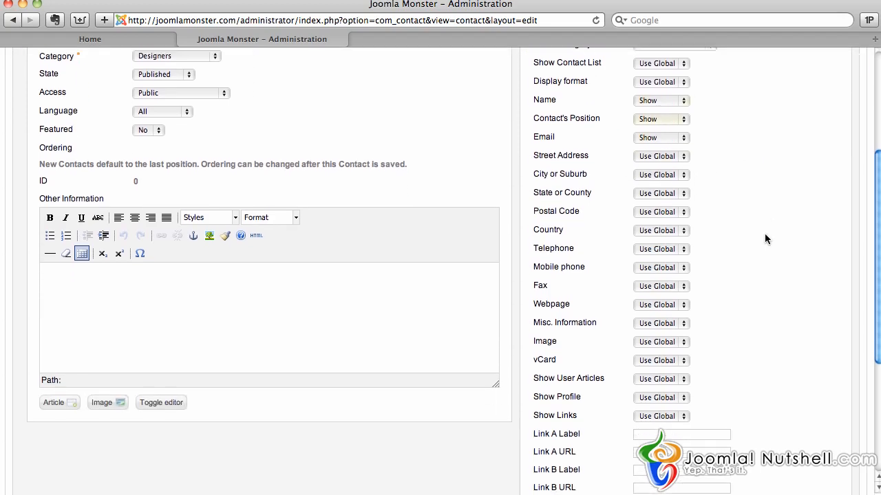
pyautogui.scroll(12, 766, 239)
pyautogui.scroll(1, 766, 239)
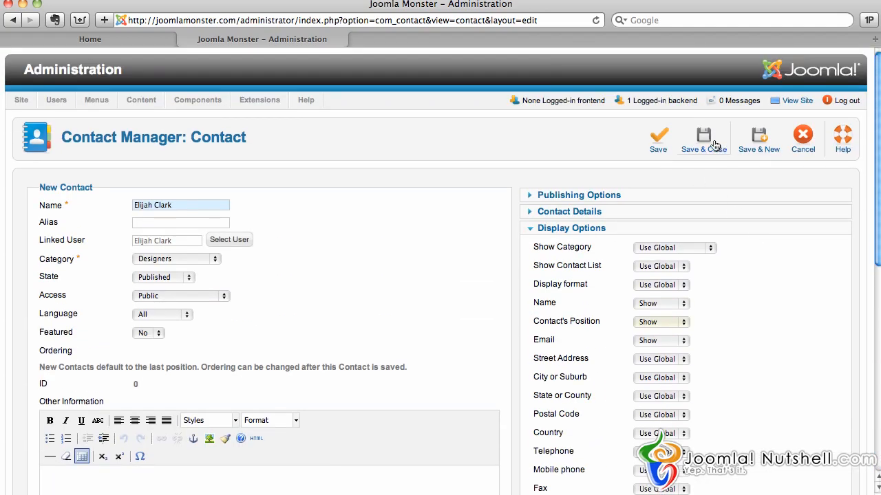
# Step: Save the contact, view the contact categories, then return to the contacts list
pyautogui.click(704, 144)
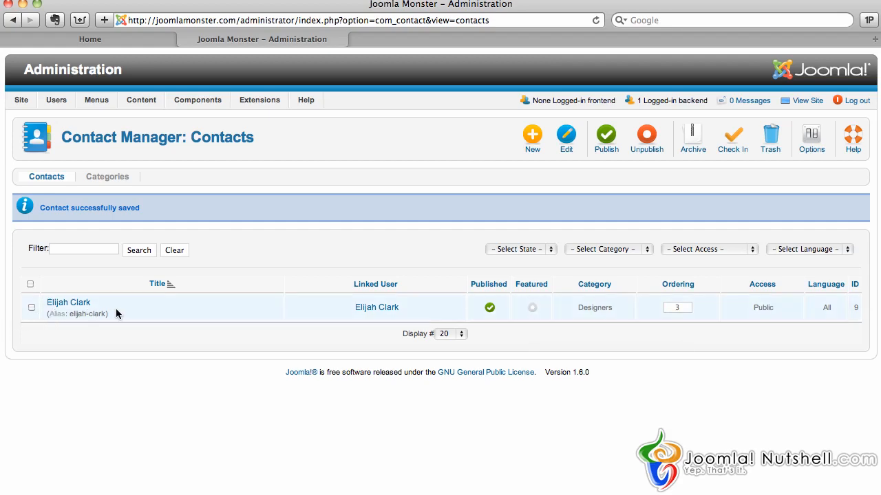
pyautogui.click(102, 177)
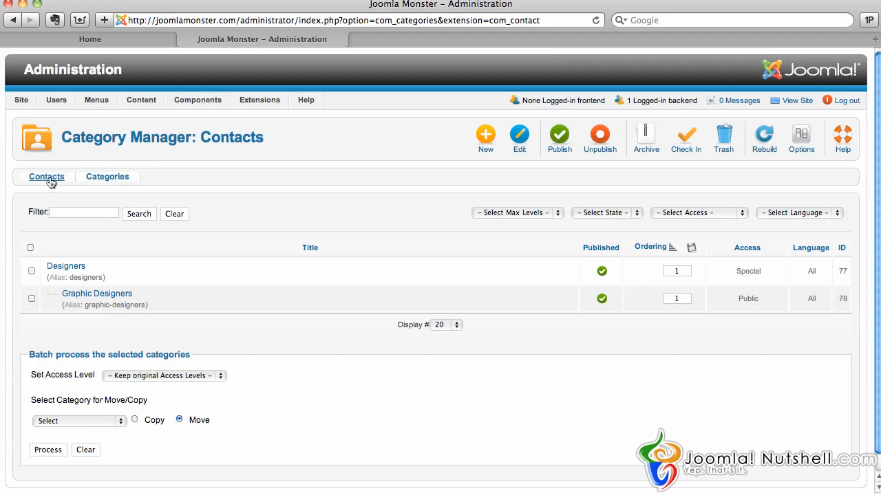
pyautogui.click(50, 180)
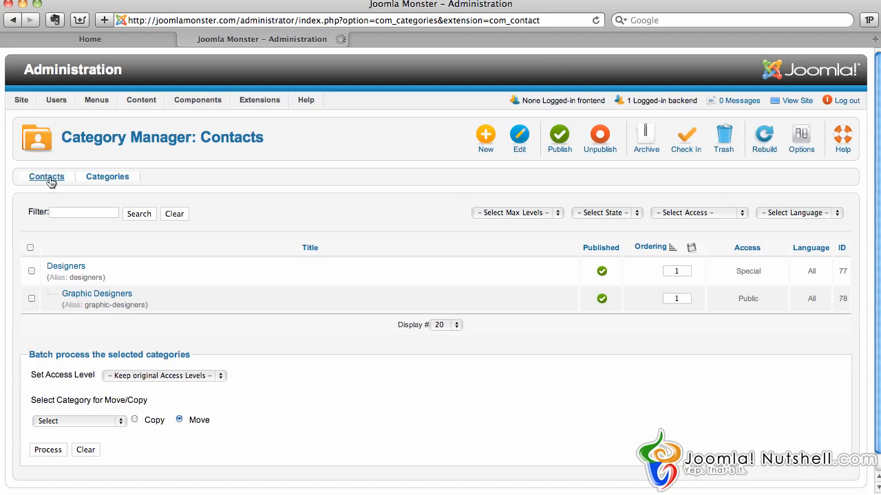